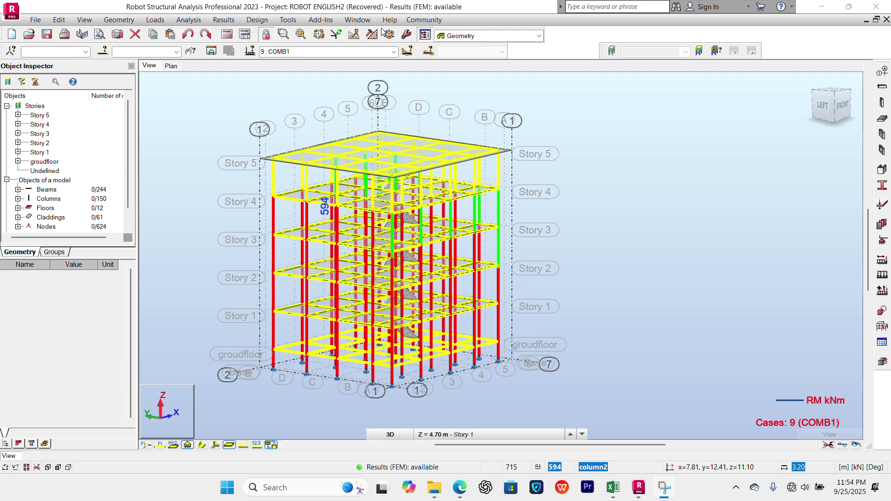
- Display the My bending moment map on all members of the building for COMB1
{"action": "middle_click_drag", "start_coordinate": [629, 194], "coordinate": [598, 195]}
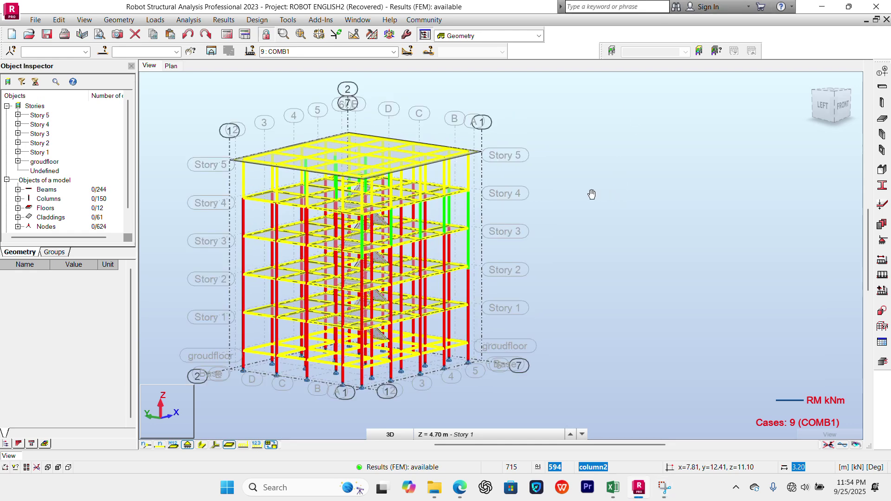
{"action": "left_click", "coordinate": [220, 24]}
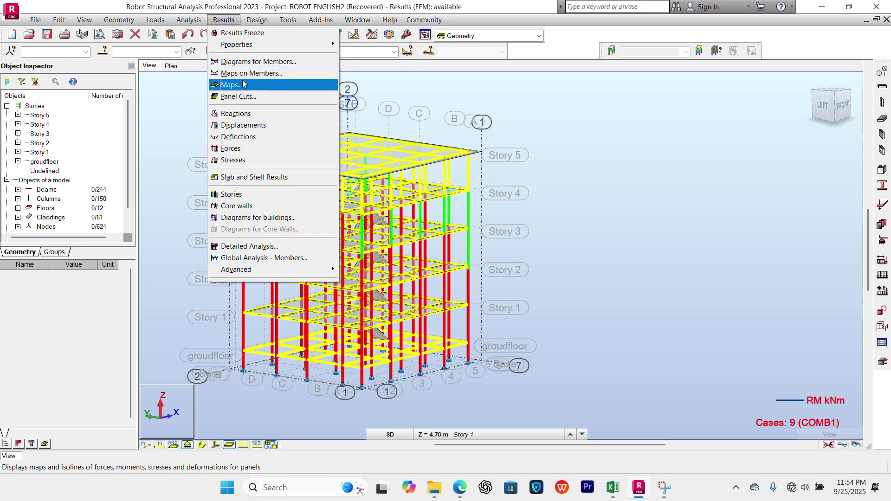
{"action": "left_click", "coordinate": [246, 75]}
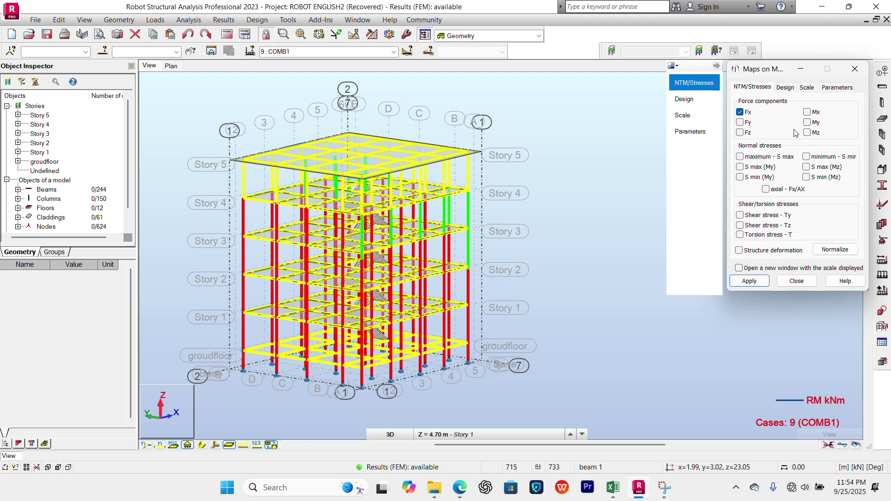
{"action": "left_click", "coordinate": [808, 122]}
{"action": "left_click", "coordinate": [750, 281]}
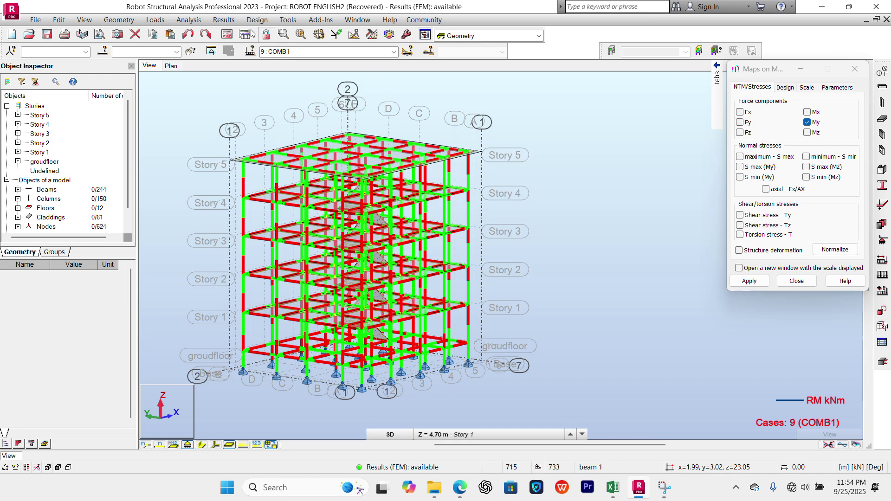
- Display the normalized Fx force diagram on the members of the building frame
{"action": "left_click", "coordinate": [225, 20]}
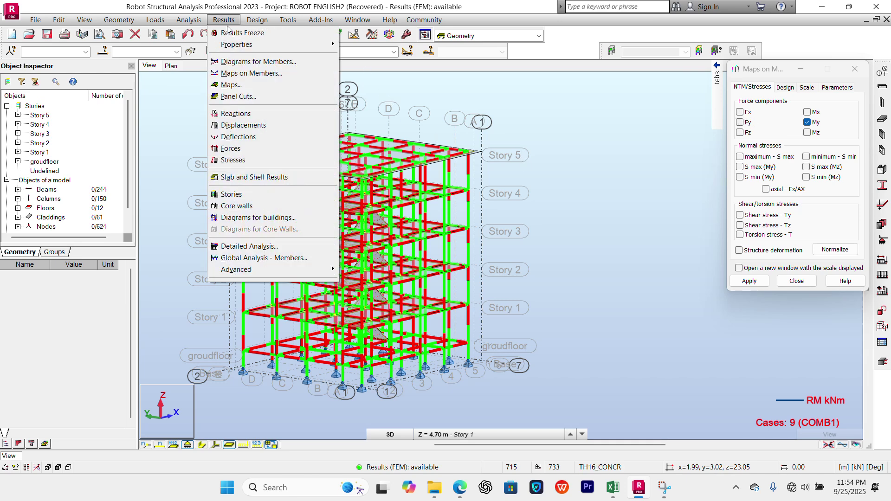
{"action": "left_click", "coordinate": [246, 62]}
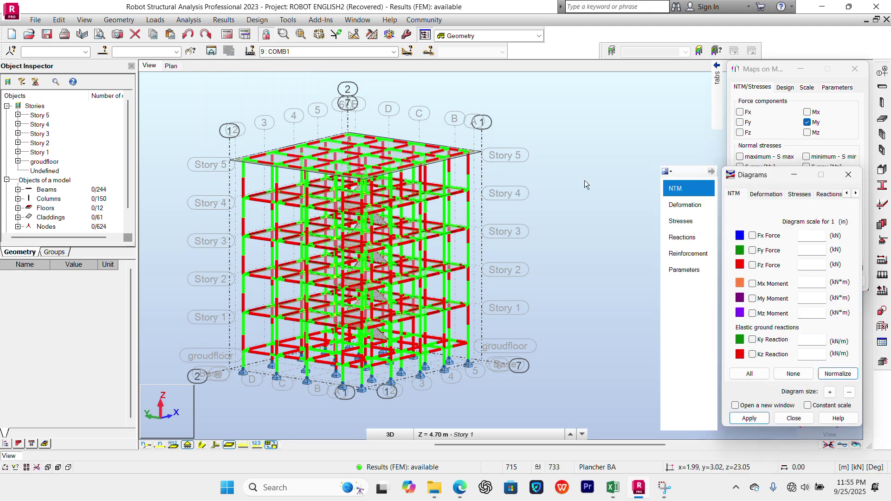
{"action": "left_click", "coordinate": [753, 236]}
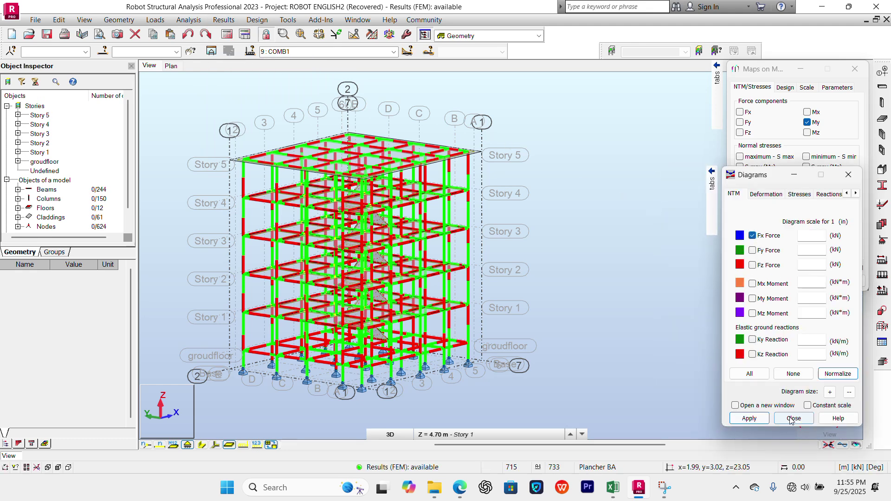
{"action": "left_click", "coordinate": [833, 378]}
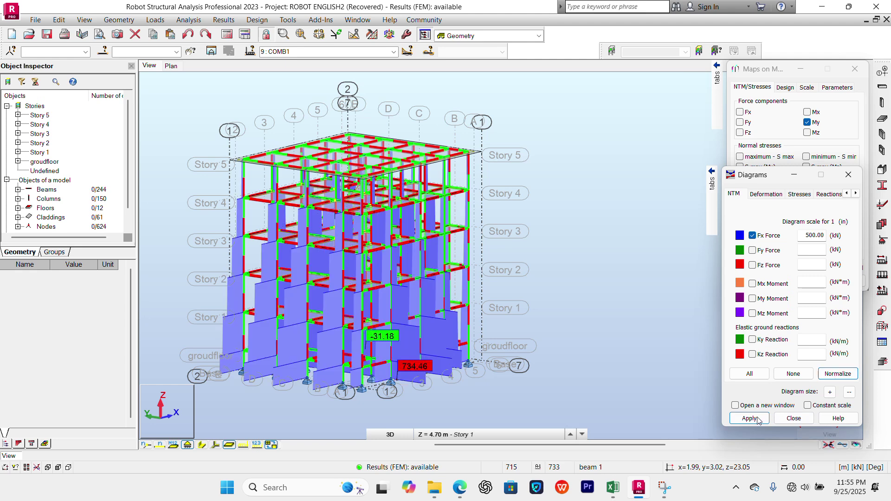
{"action": "scroll", "coordinate": [392, 344], "scroll_direction": "up", "scroll_amount": 5}
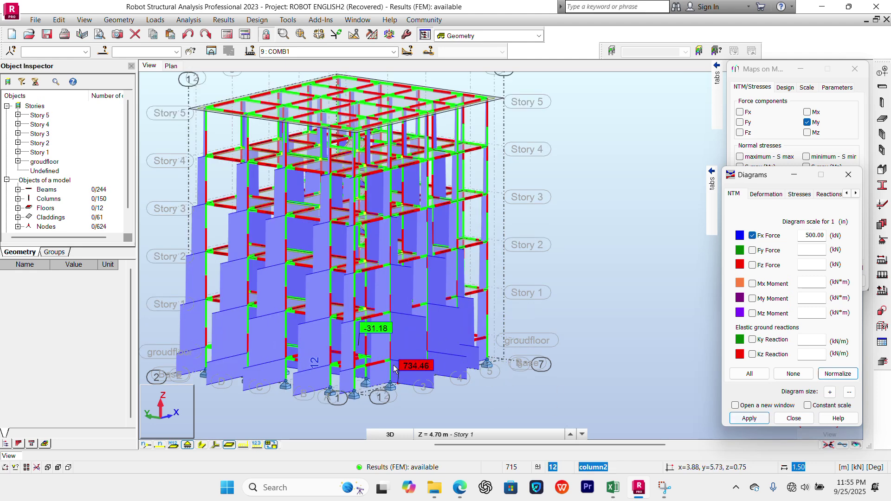
{"action": "left_click", "coordinate": [748, 419]}
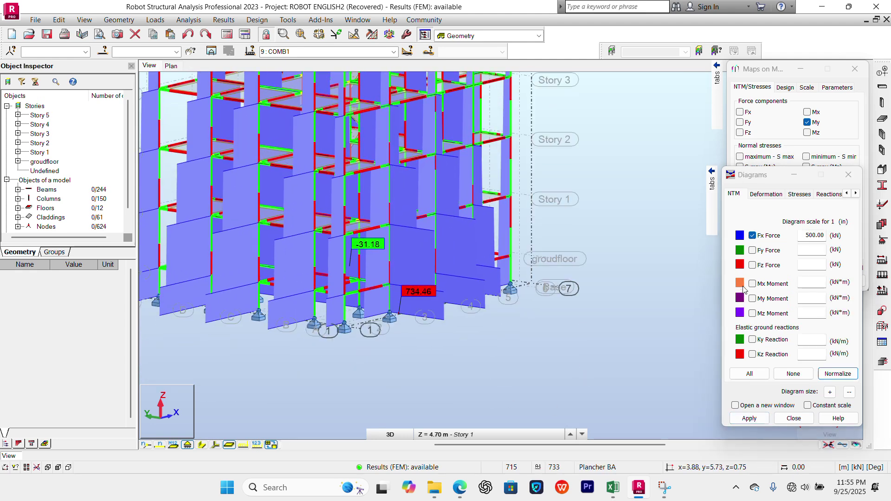
- Label the Fx force diagrams with their local extreme values
{"action": "mouse_move", "coordinate": [710, 200]}
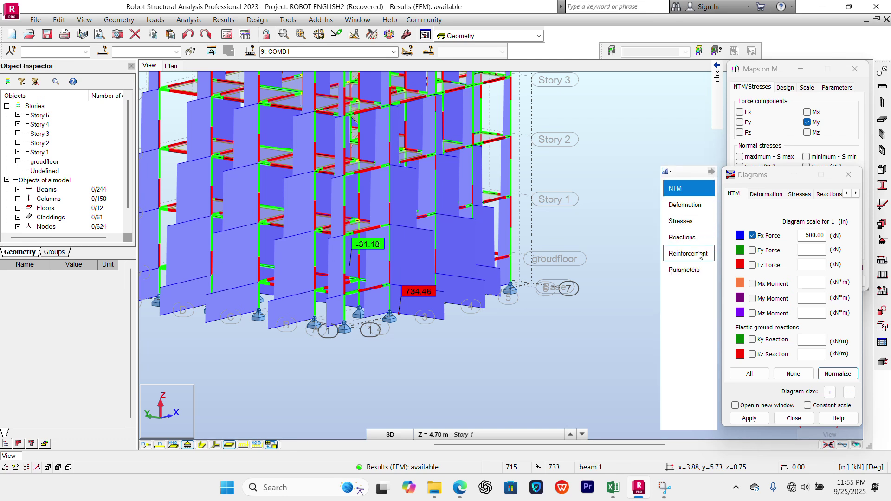
{"action": "left_click", "coordinate": [695, 272]}
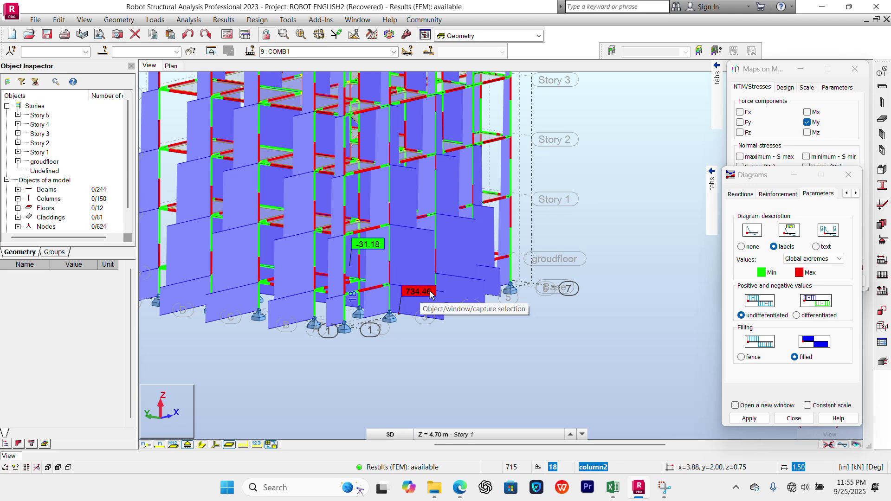
{"action": "left_click", "coordinate": [826, 259]}
{"action": "left_click", "coordinate": [822, 277]}
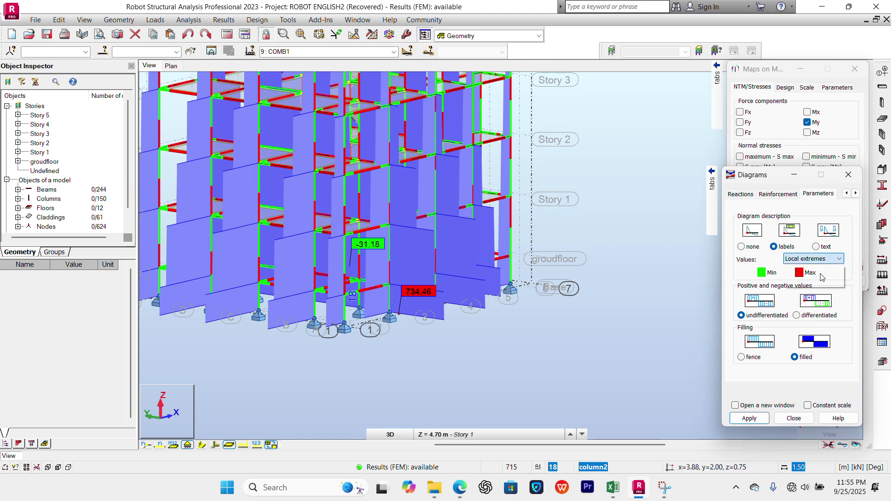
{"action": "left_click", "coordinate": [756, 420]}
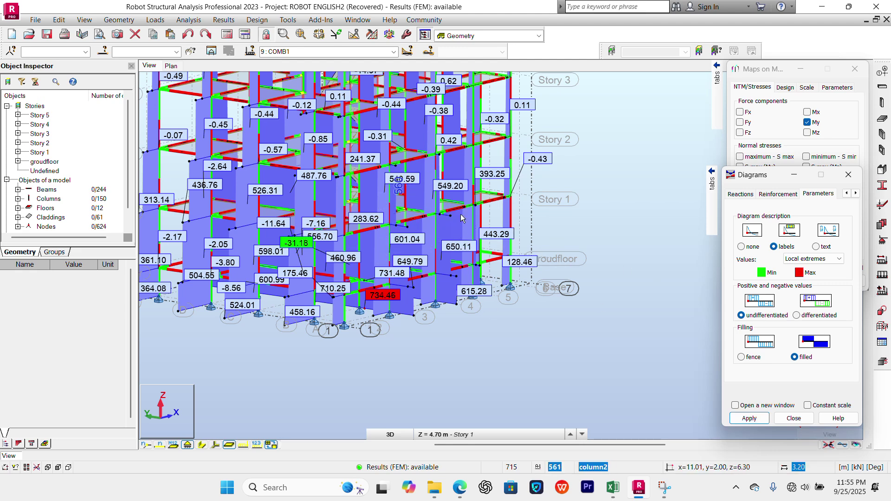
- Replace the Fx force diagram with the My Moment diagram on the frame members
{"action": "middle_click_drag", "start_coordinate": [479, 285], "coordinate": [574, 343]}
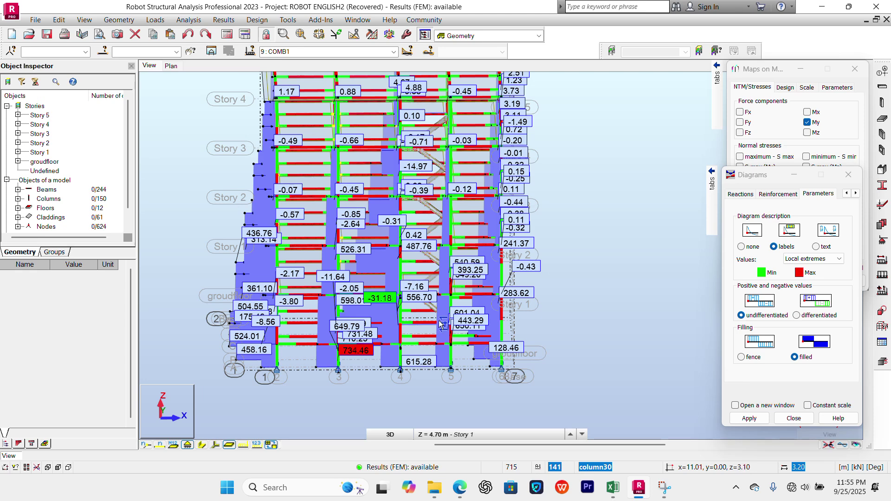
{"action": "middle_click_drag", "start_coordinate": [439, 320], "coordinate": [437, 308], "text": "shift"}
{"action": "scroll", "coordinate": [439, 307], "scroll_direction": "down", "scroll_amount": 3}
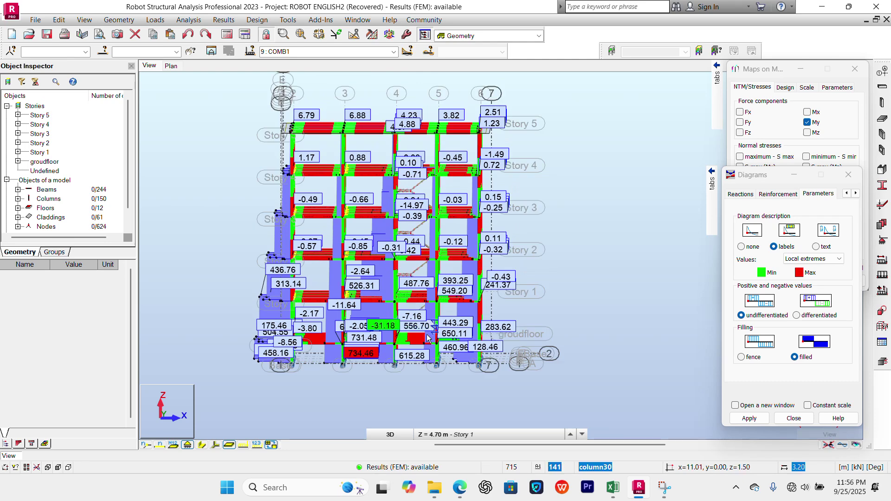
{"action": "scroll", "coordinate": [389, 163], "scroll_direction": "up", "scroll_amount": 3}
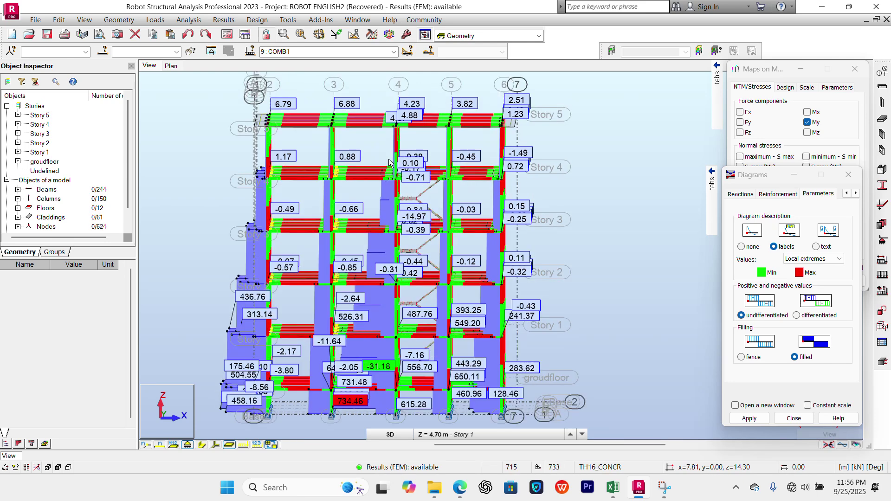
{"action": "middle_click_drag", "start_coordinate": [384, 156], "coordinate": [373, 126]}
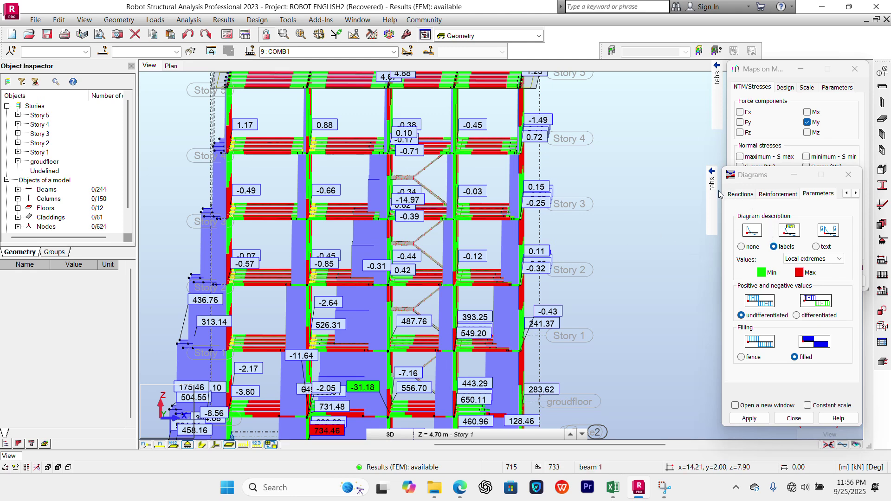
{"action": "mouse_move", "coordinate": [712, 195]}
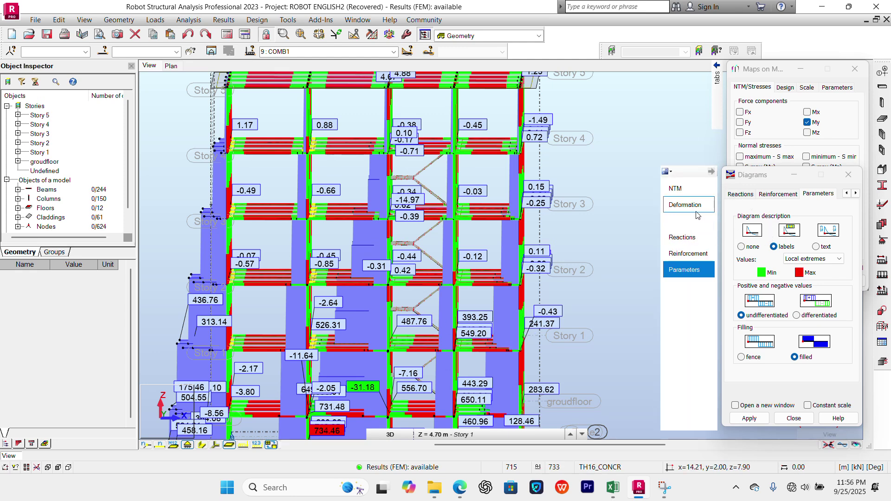
{"action": "left_click", "coordinate": [694, 193]}
{"action": "left_click", "coordinate": [752, 235]}
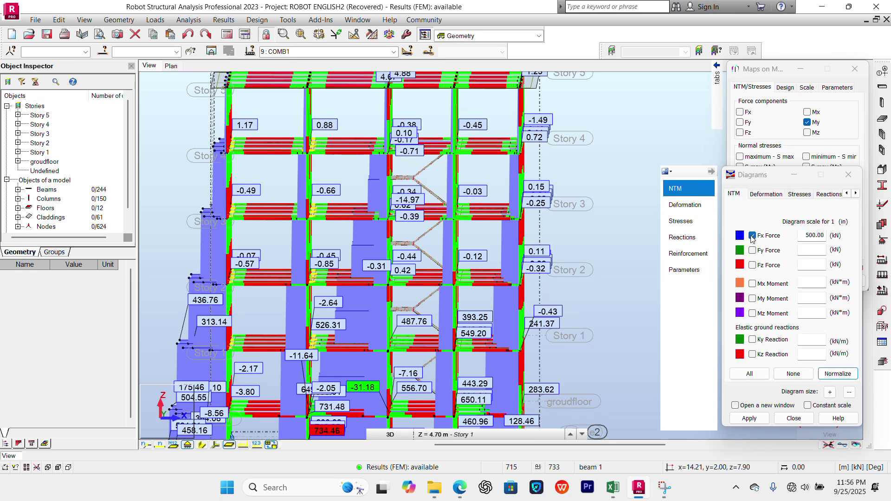
{"action": "left_click", "coordinate": [753, 299]}
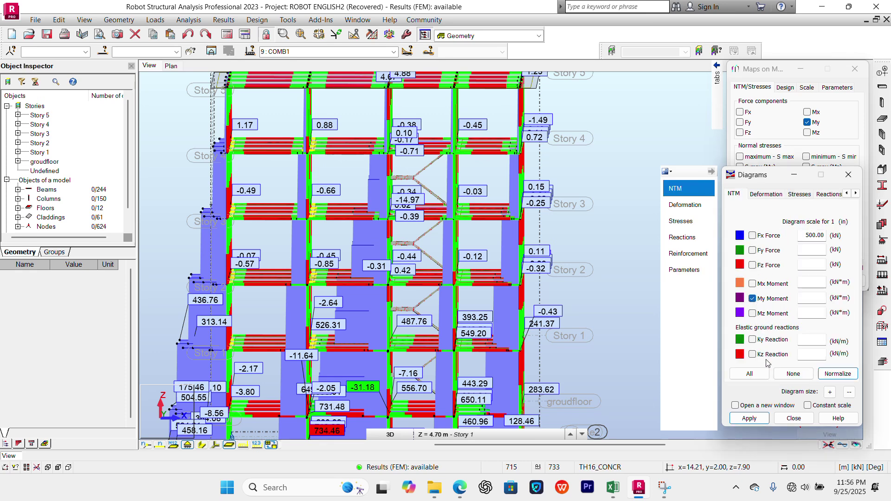
{"action": "left_click", "coordinate": [750, 419]}
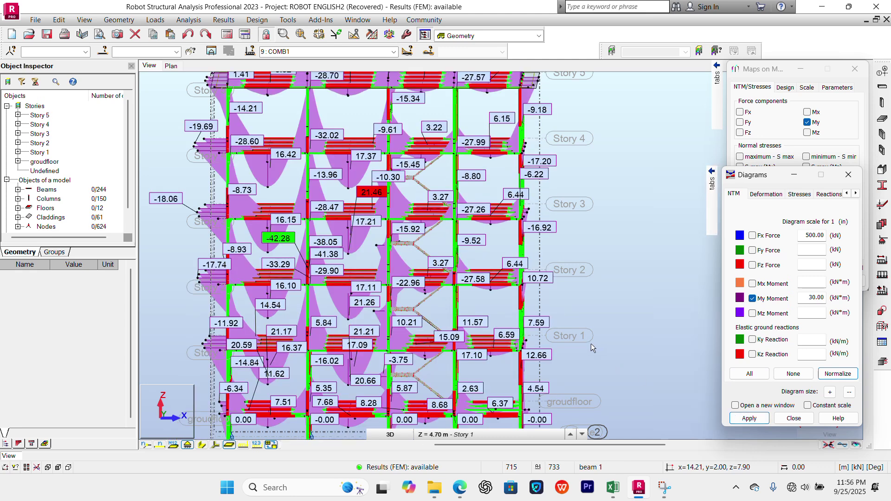
- Limit the labels on the My moment diagrams to the global extremes
{"action": "mouse_move", "coordinate": [713, 213]}
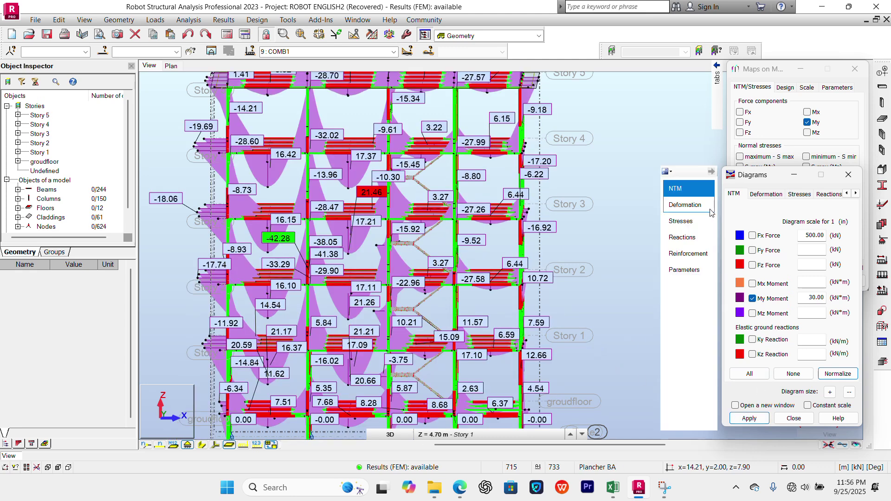
{"action": "left_click", "coordinate": [686, 269]}
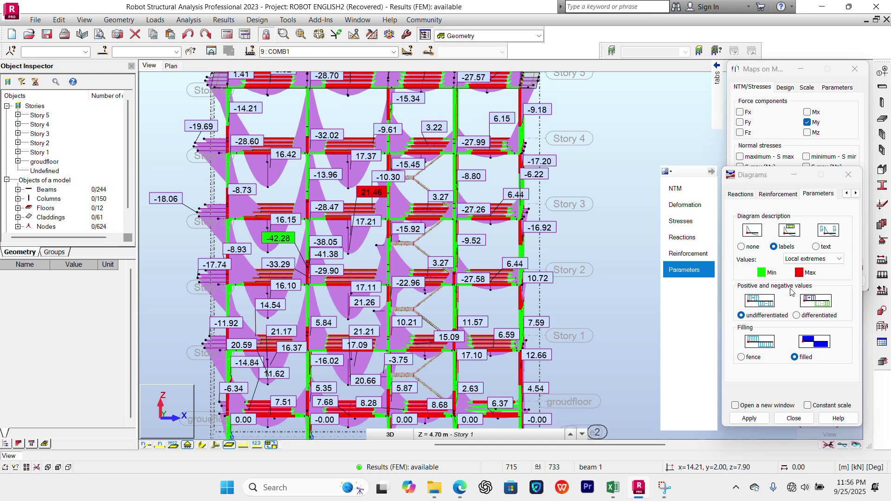
{"action": "left_click", "coordinate": [813, 259]}
{"action": "left_click", "coordinate": [806, 284]}
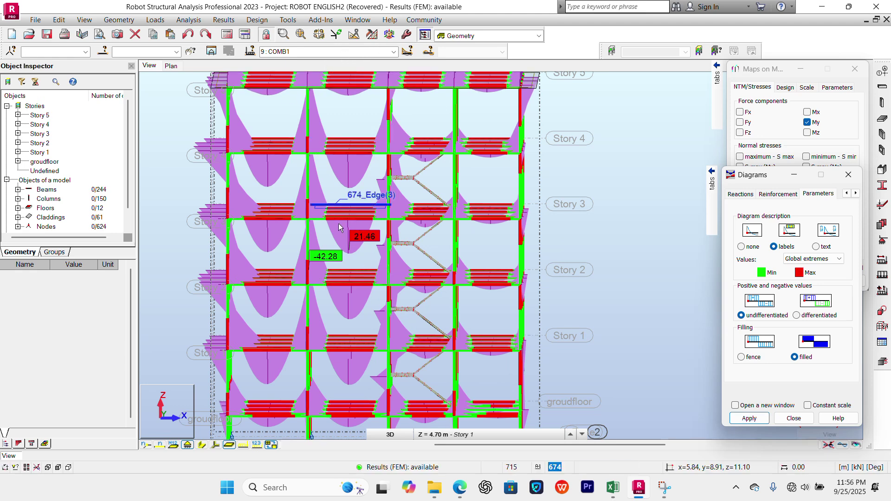
- Isolate beam 443 on Story 3 in its own view and inspect its My moment diagram
{"action": "scroll", "coordinate": [346, 229], "scroll_direction": "up", "scroll_amount": 4}
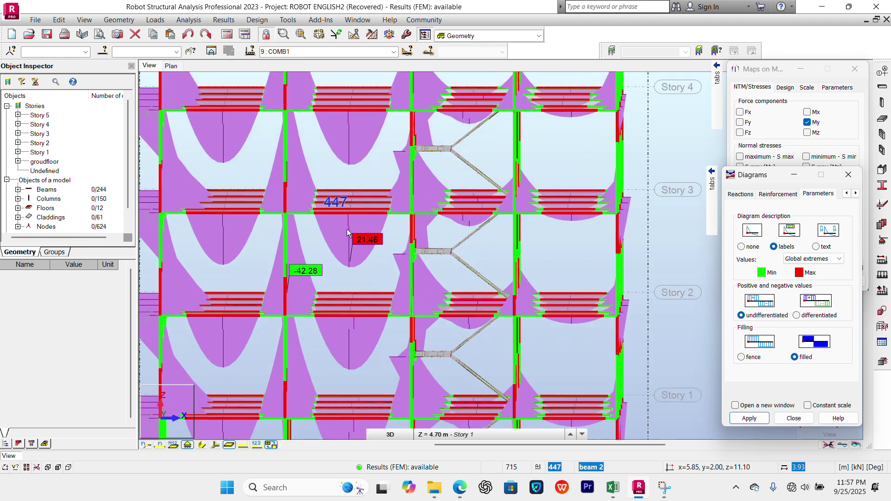
{"action": "scroll", "coordinate": [347, 230], "scroll_direction": "up", "scroll_amount": 2}
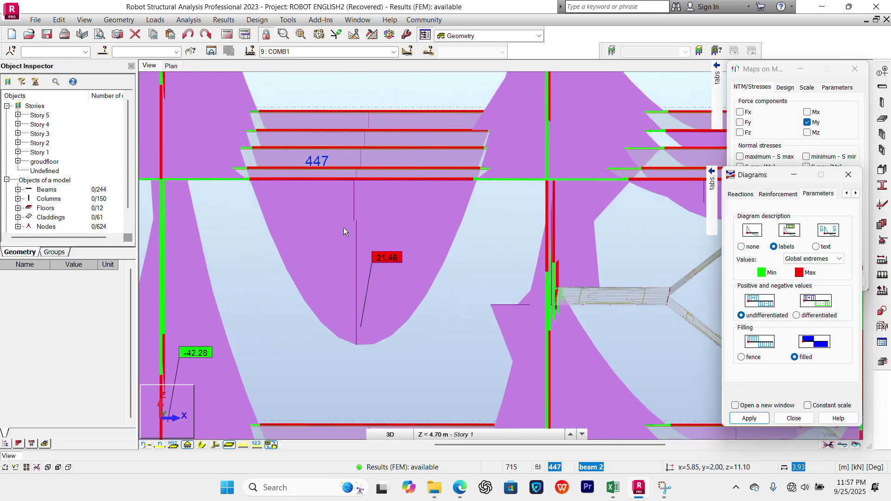
{"action": "middle_click_drag", "start_coordinate": [366, 295], "coordinate": [300, 346], "text": "shift"}
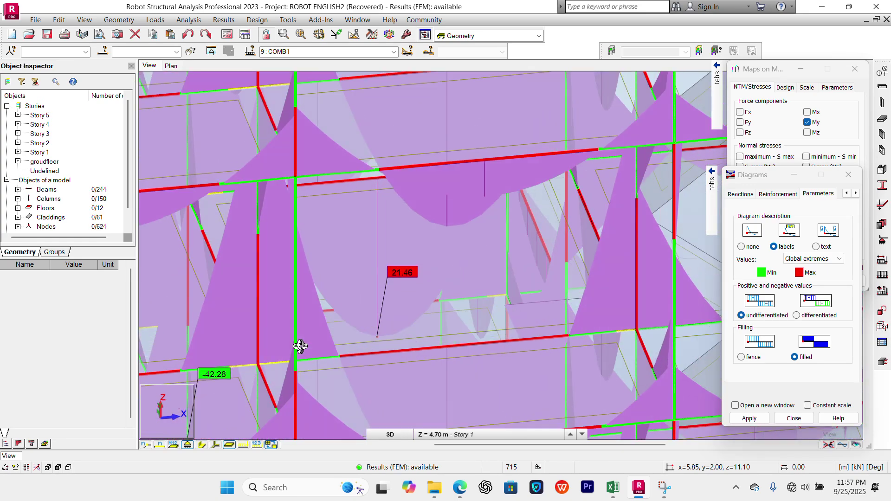
{"action": "left_click", "coordinate": [341, 191]}
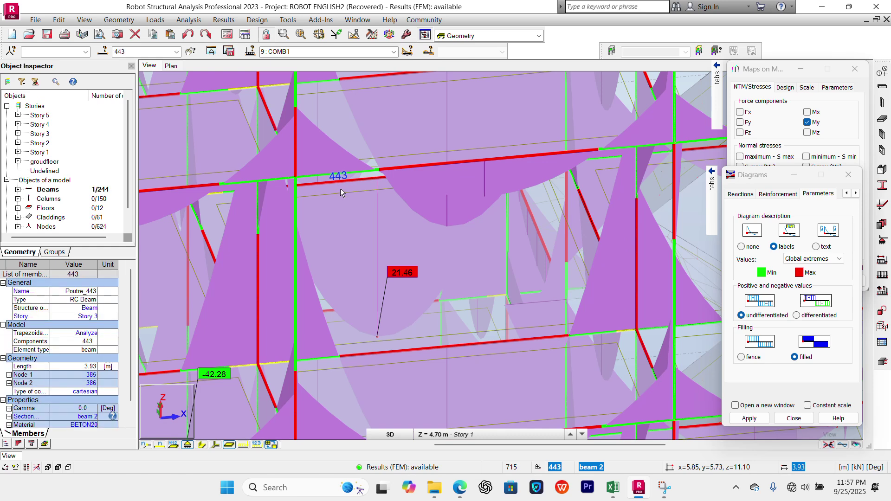
{"action": "left_click", "coordinate": [212, 52]}
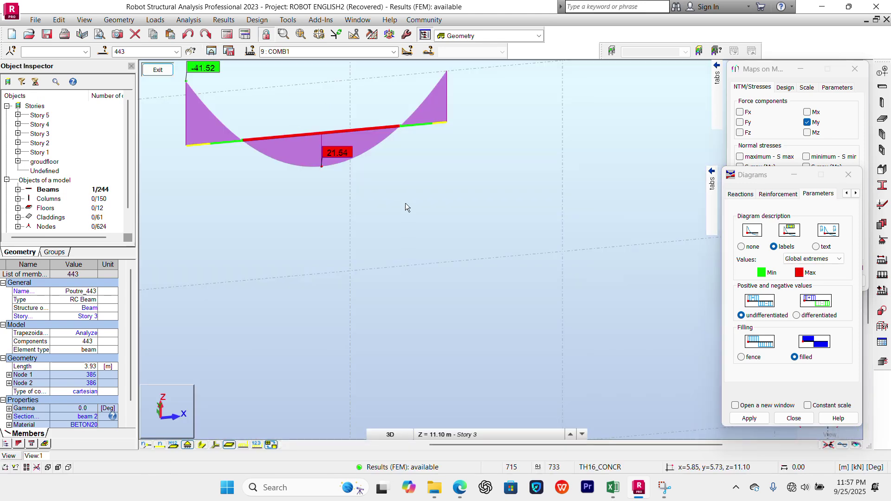
{"action": "middle_click_drag", "start_coordinate": [405, 203], "coordinate": [427, 243], "text": "shift"}
{"action": "scroll", "coordinate": [389, 206], "scroll_direction": "down", "scroll_amount": 5}
{"action": "scroll", "coordinate": [477, 272], "scroll_direction": "up", "scroll_amount": 10}
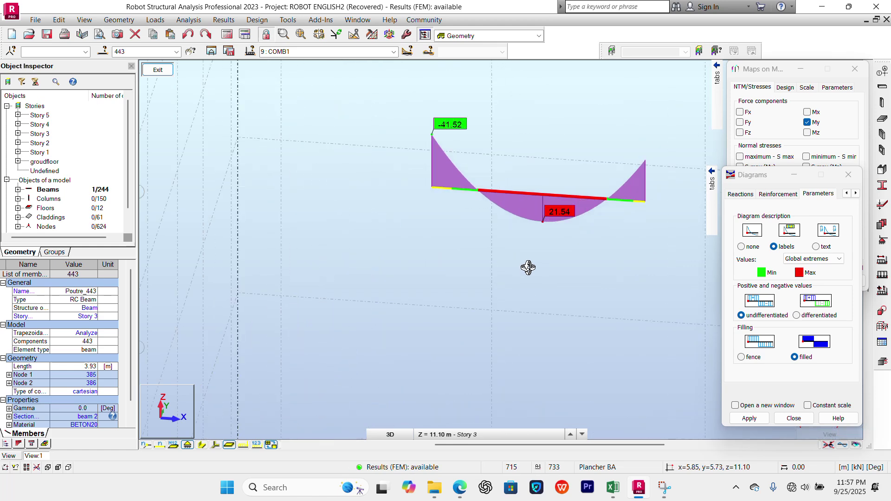
{"action": "scroll", "coordinate": [528, 268], "scroll_direction": "up", "scroll_amount": 3}
{"action": "middle_click_drag", "start_coordinate": [529, 268], "coordinate": [420, 327]}
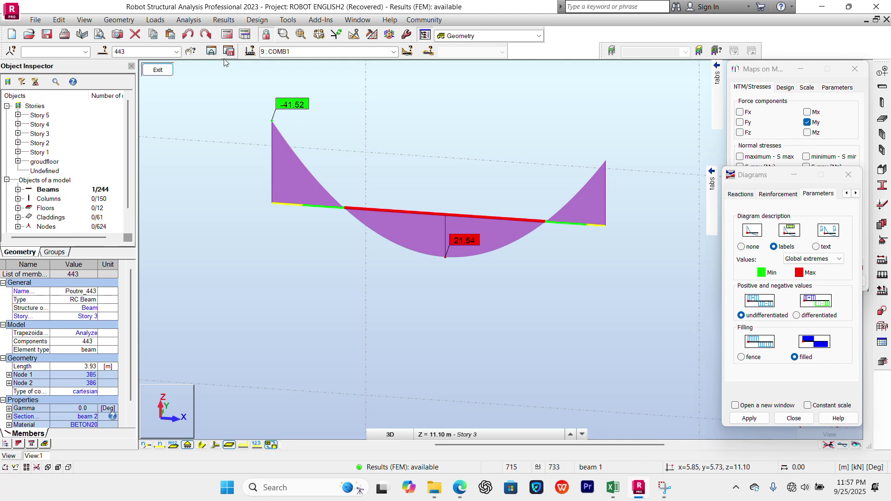
- Run a Detailed Analysis of beam 443 for COMB1, adding the Fx force alongside the My moment
{"action": "left_click", "coordinate": [229, 21]}
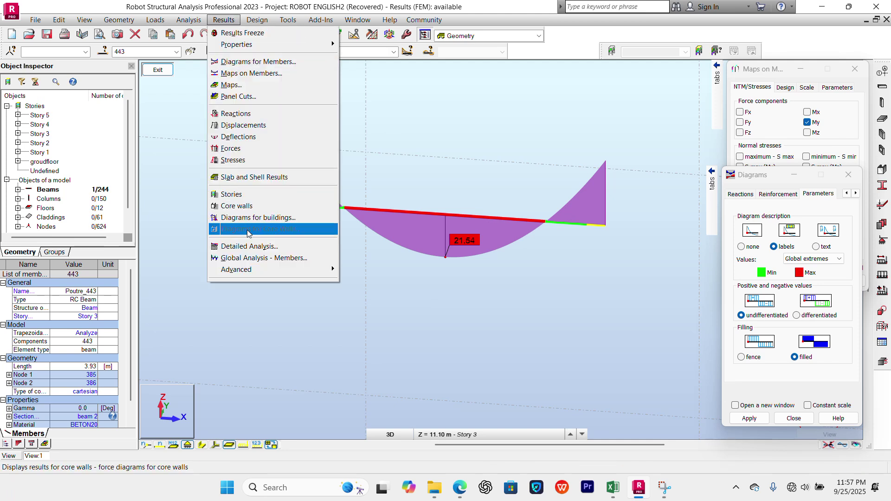
{"action": "left_click", "coordinate": [260, 246]}
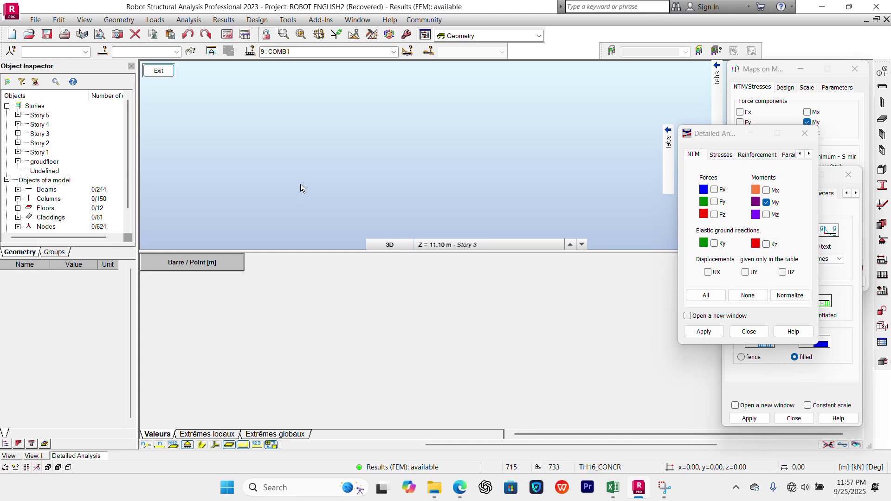
{"action": "left_click", "coordinate": [714, 190]}
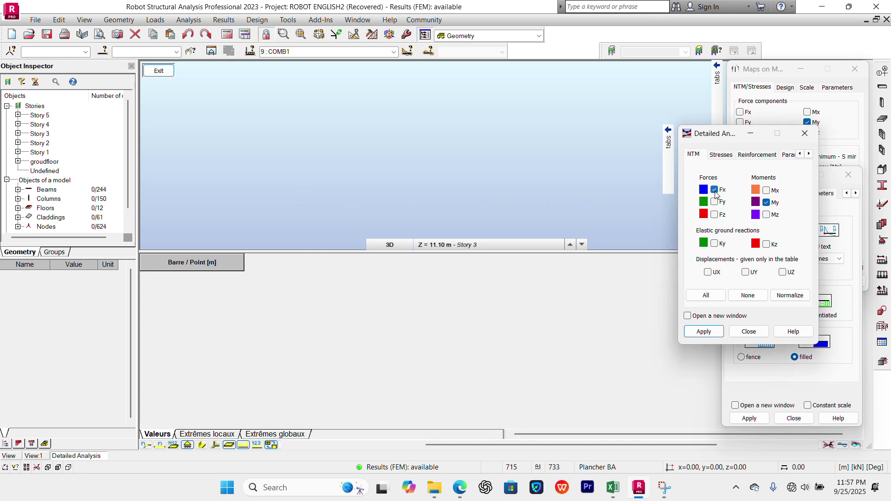
{"action": "left_click", "coordinate": [716, 334]}
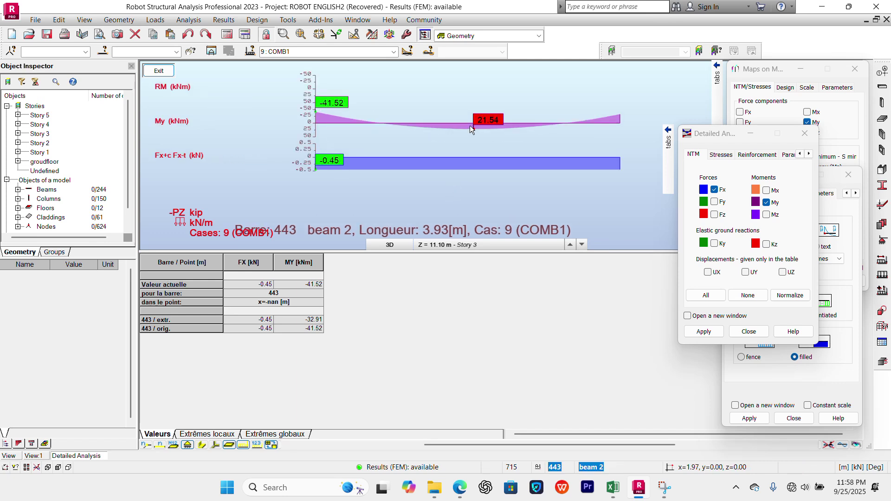
- Examine the My moment and Fx force diagrams of beam 443 in the detailed analysis view
{"action": "middle_click_drag", "start_coordinate": [381, 219], "coordinate": [376, 184]}
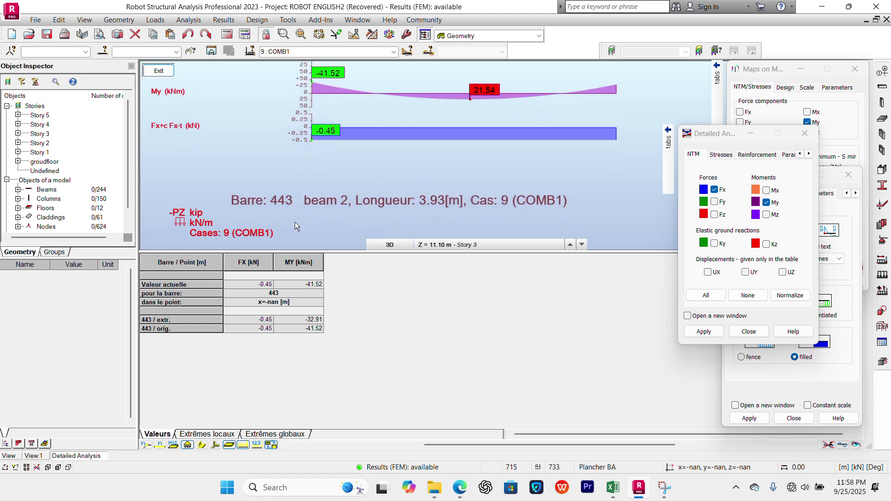
{"action": "scroll", "coordinate": [281, 208], "scroll_direction": "down", "scroll_amount": 1}
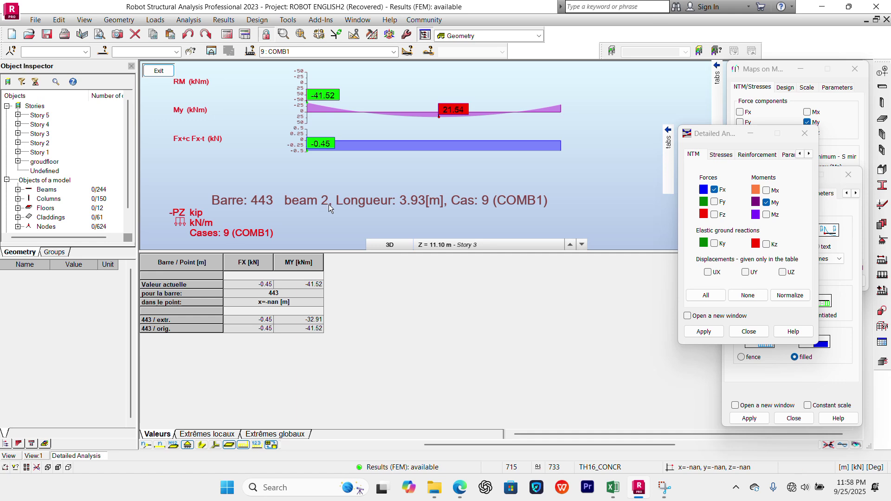
{"action": "scroll", "coordinate": [374, 202], "scroll_direction": "down", "scroll_amount": 1}
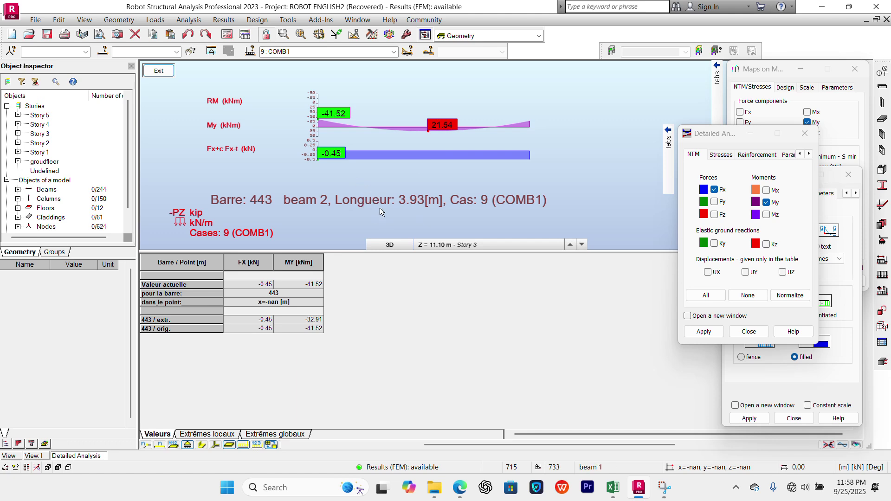
{"action": "scroll", "coordinate": [420, 130], "scroll_direction": "up", "scroll_amount": 2}
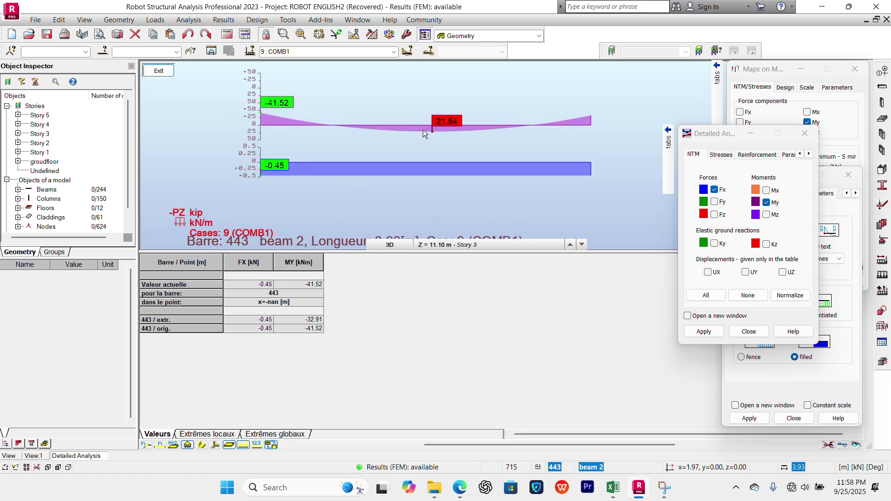
{"action": "scroll", "coordinate": [424, 133], "scroll_direction": "down", "scroll_amount": 1}
{"action": "scroll", "coordinate": [428, 130], "scroll_direction": "up", "scroll_amount": 1}
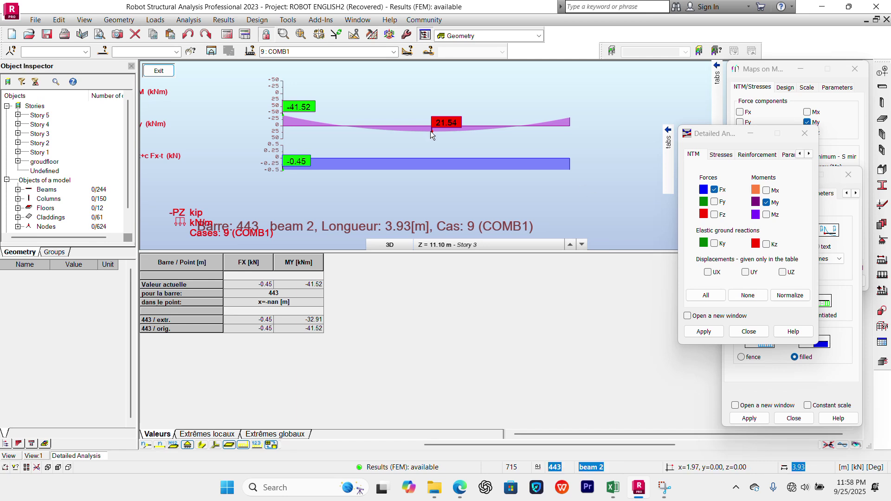
{"action": "scroll", "coordinate": [334, 164], "scroll_direction": "down", "scroll_amount": 1}
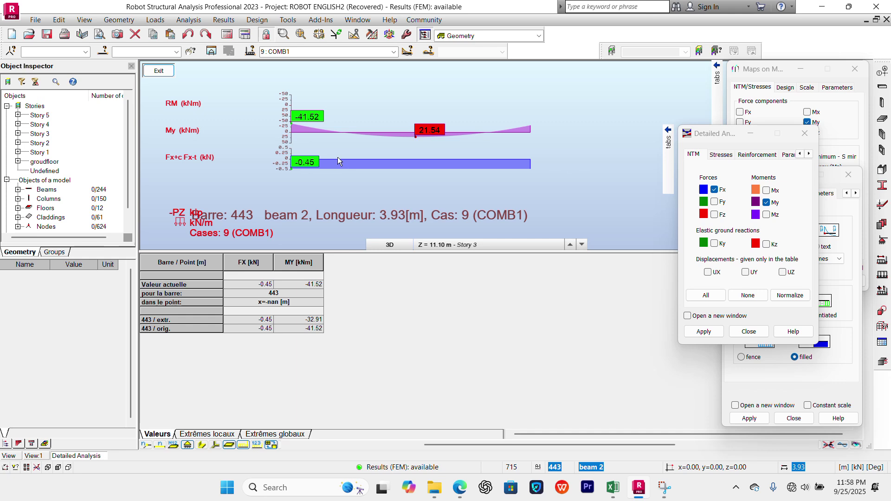
{"action": "scroll", "coordinate": [343, 163], "scroll_direction": "down", "scroll_amount": 3}
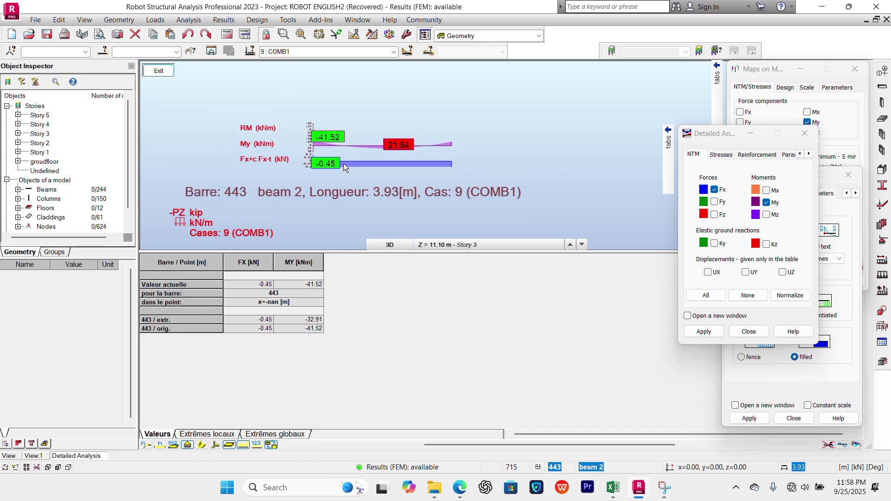
{"action": "scroll", "coordinate": [343, 164], "scroll_direction": "up", "scroll_amount": 3}
{"action": "left_click", "coordinate": [562, 246]}
{"action": "left_click", "coordinate": [341, 169]}
{"action": "scroll", "coordinate": [342, 168], "scroll_direction": "down", "scroll_amount": 3}
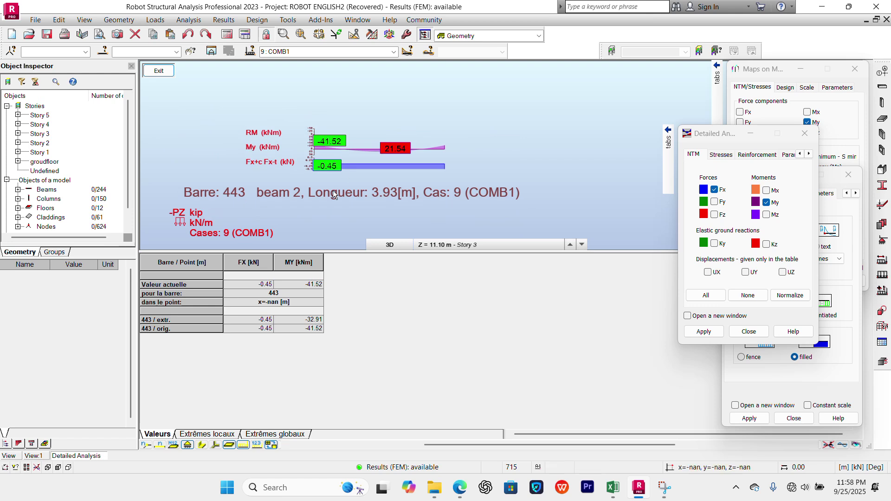
{"action": "scroll", "coordinate": [284, 165], "scroll_direction": "up", "scroll_amount": 2}
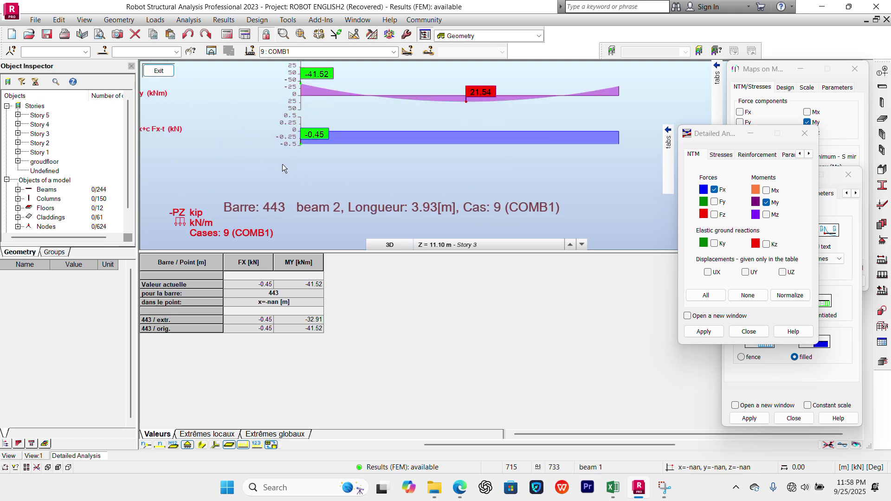
{"action": "scroll", "coordinate": [285, 166], "scroll_direction": "down", "scroll_amount": 1}
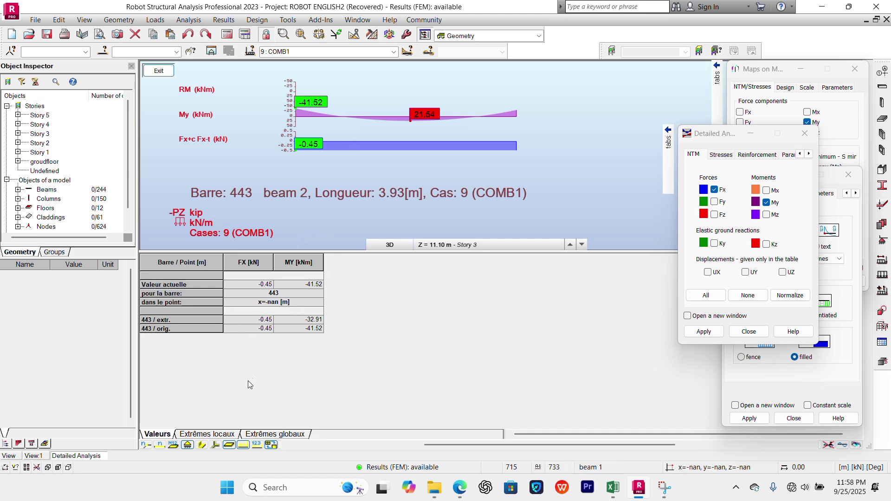
- Review the local extremes and the global extremes of Fx and My for beam 443 in the results table
{"action": "left_click", "coordinate": [227, 435]}
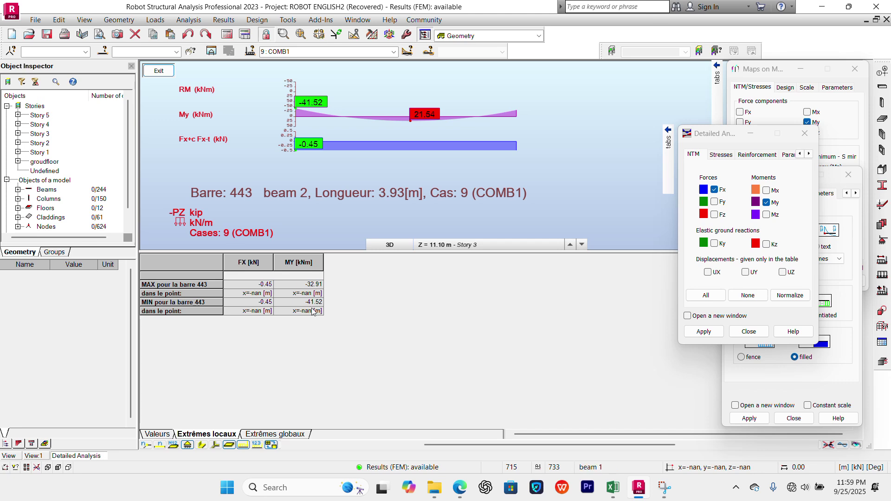
{"action": "left_click", "coordinate": [280, 435]}
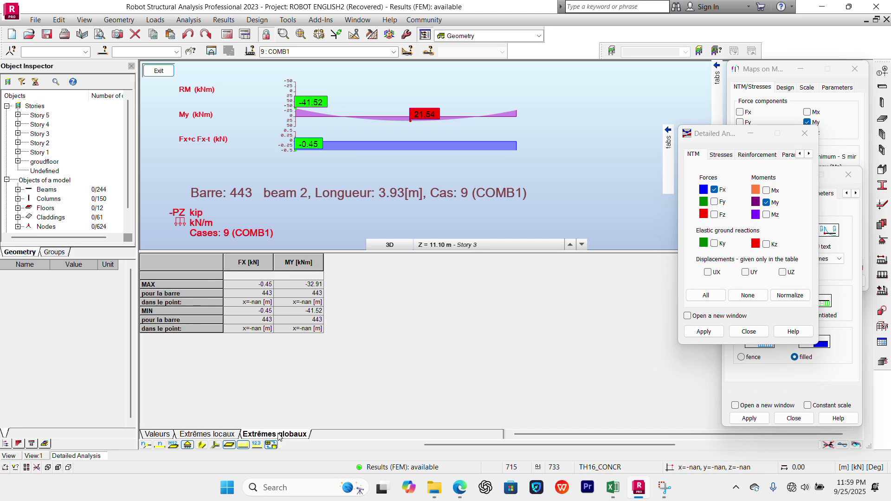